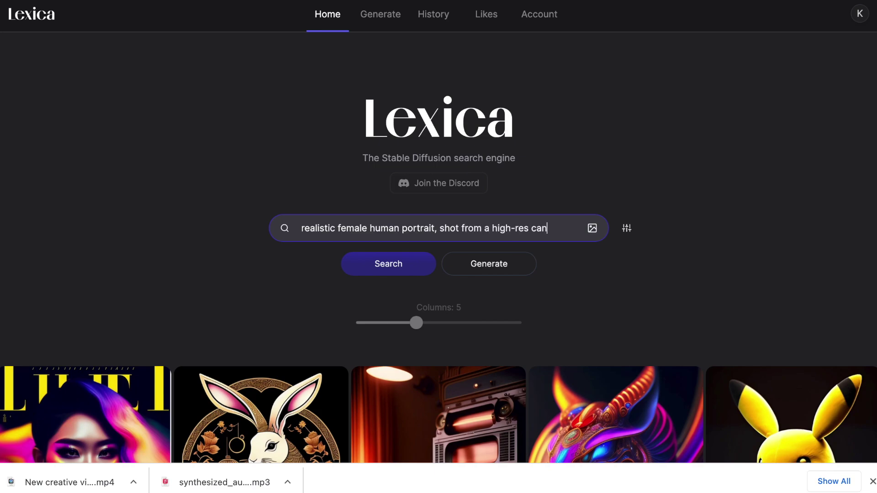
- Search Lexica for realistic female portraits and open the short blond hair portrait's details
{"action": "type", "text": "camera"}
{"action": "key", "text": "Return"}
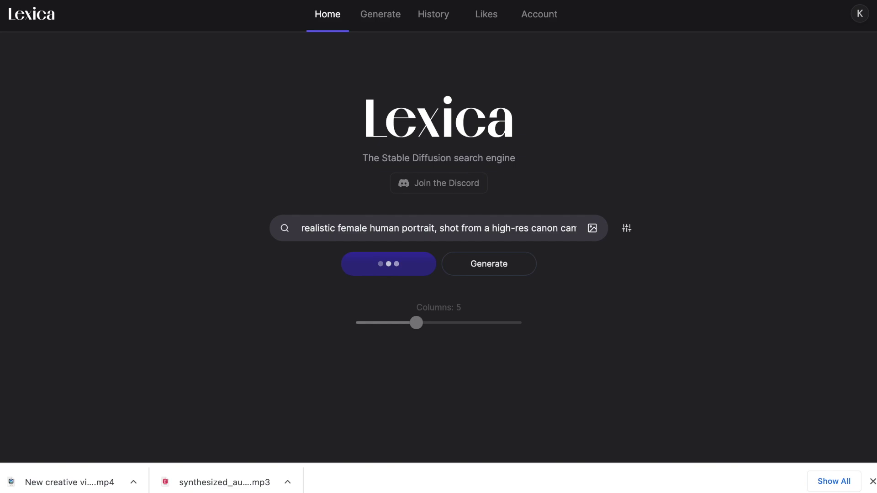
{"action": "scroll", "coordinate": [665, 292], "scroll_direction": "down", "scroll_amount": 4}
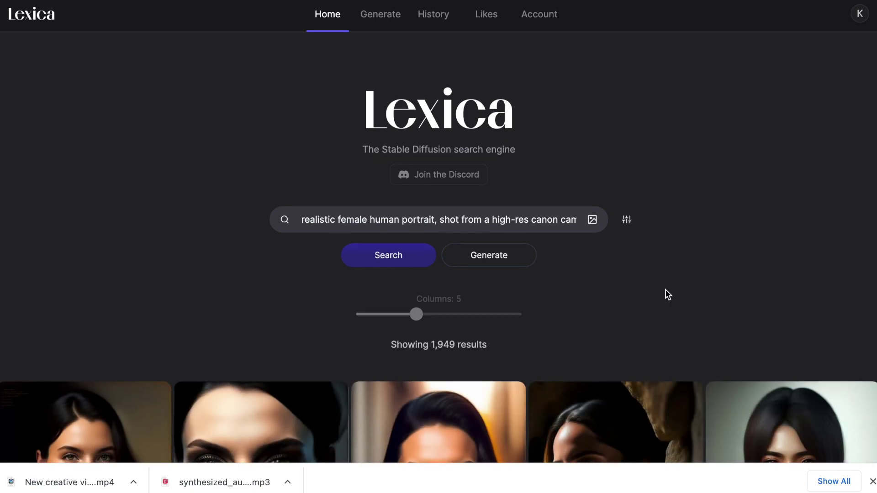
{"action": "scroll", "coordinate": [665, 289], "scroll_direction": "down", "scroll_amount": 6}
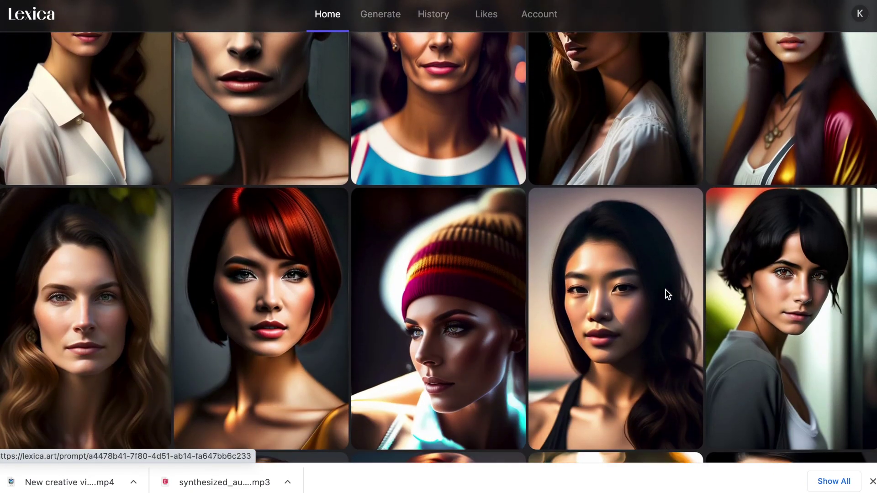
{"action": "scroll", "coordinate": [665, 289], "scroll_direction": "down", "scroll_amount": 10}
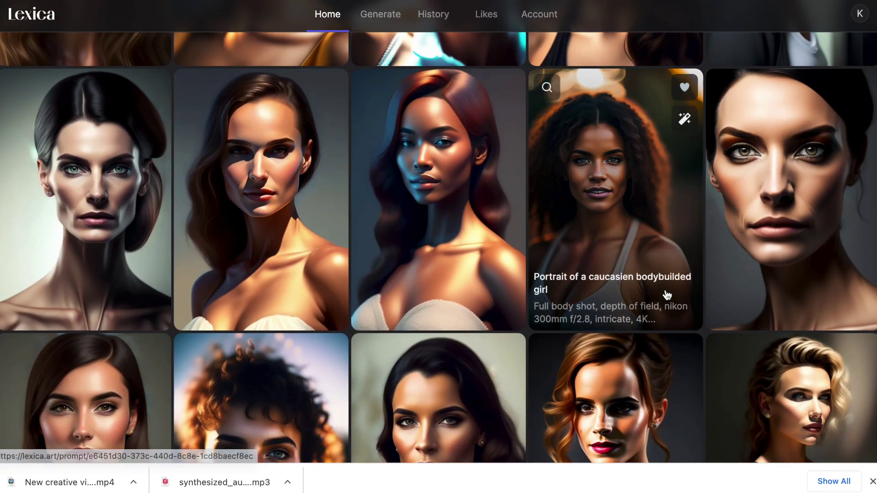
{"action": "scroll", "coordinate": [665, 289], "scroll_direction": "down", "scroll_amount": 8}
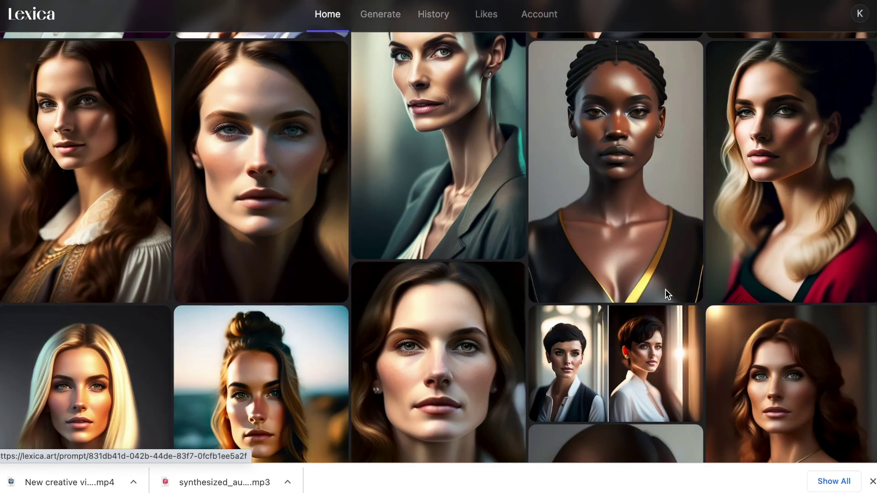
{"action": "scroll", "coordinate": [665, 292], "scroll_direction": "down", "scroll_amount": 10}
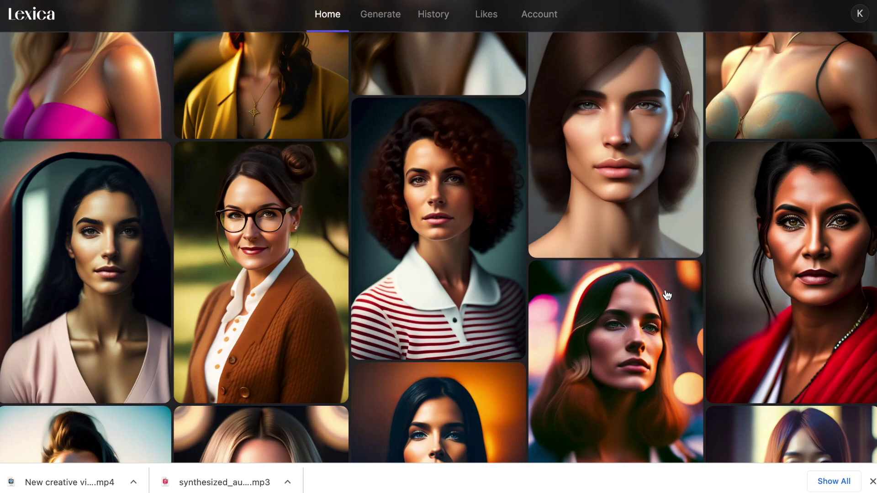
{"action": "scroll", "coordinate": [665, 293], "scroll_direction": "down", "scroll_amount": 10}
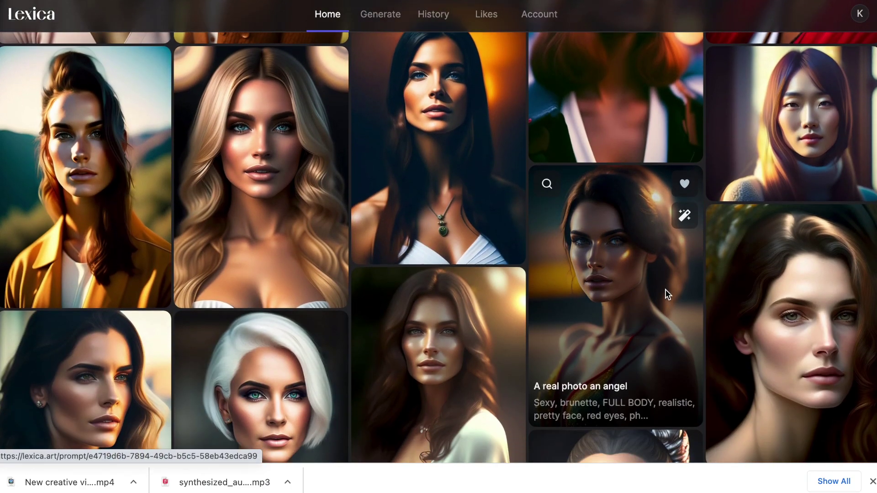
{"action": "scroll", "coordinate": [667, 295], "scroll_direction": "down", "scroll_amount": 10}
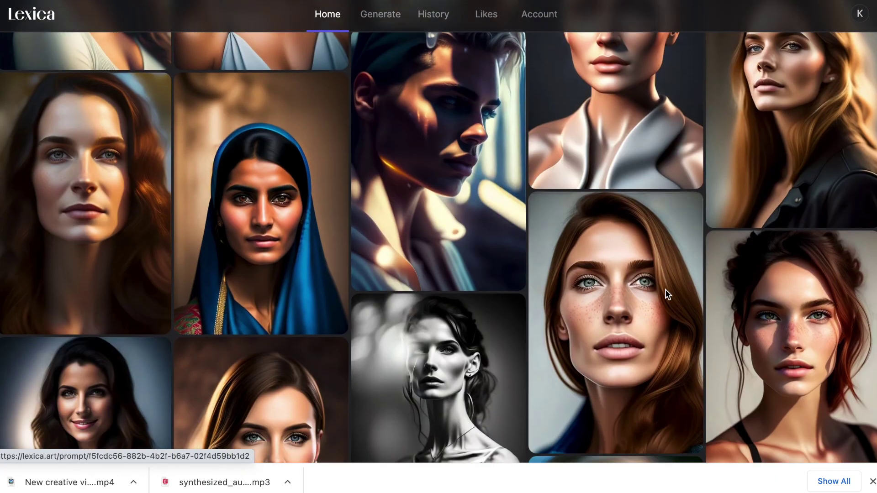
{"action": "scroll", "coordinate": [667, 295], "scroll_direction": "down", "scroll_amount": 10}
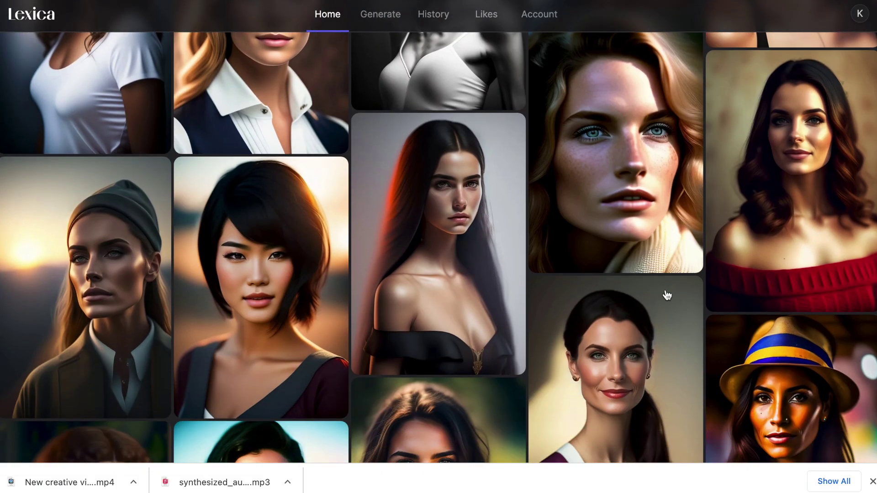
{"action": "scroll", "coordinate": [665, 293], "scroll_direction": "down", "scroll_amount": 10}
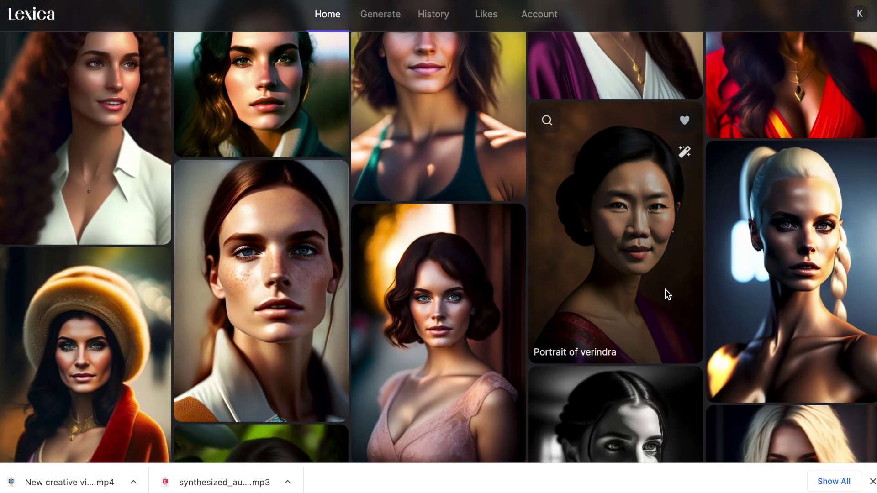
{"action": "scroll", "coordinate": [665, 289], "scroll_direction": "down", "scroll_amount": 5}
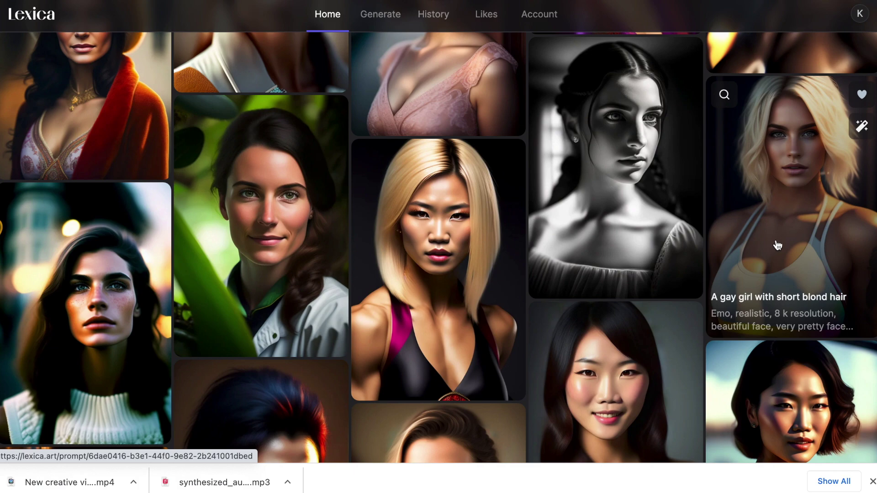
{"action": "left_click", "coordinate": [780, 243]}
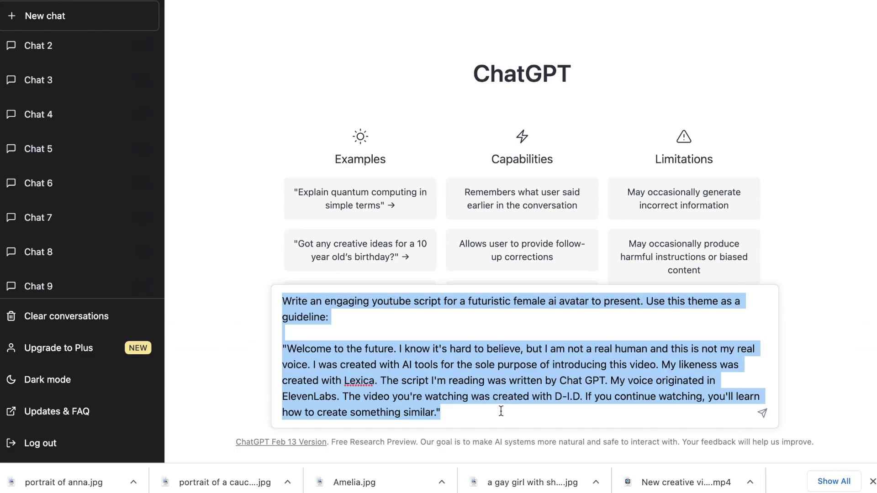
- Send the futuristic female AI avatar YouTube script request to ChatGPT and select the generated script
{"action": "left_click", "coordinate": [501, 411]}
{"action": "left_click", "coordinate": [762, 413]}
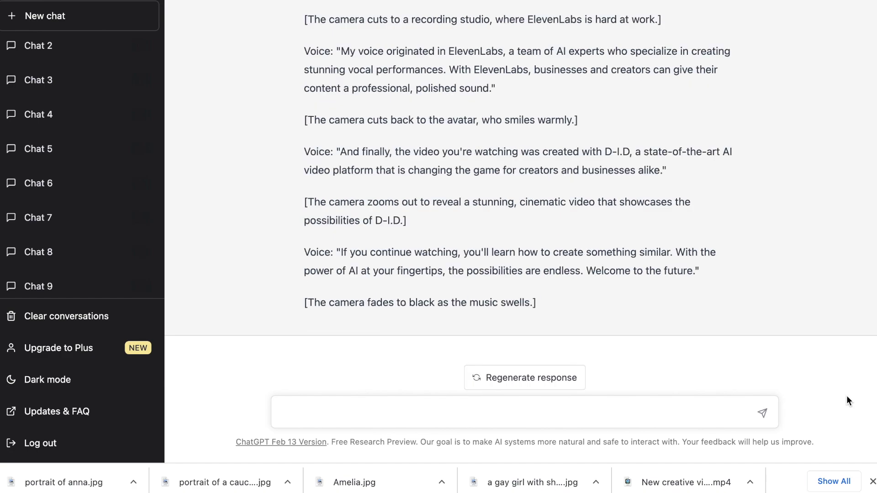
{"action": "scroll", "coordinate": [833, 342], "scroll_direction": "up", "scroll_amount": 5}
{"action": "scroll", "coordinate": [833, 343], "scroll_direction": "down", "scroll_amount": 4}
{"action": "left_click_drag", "start_coordinate": [304, 16], "coordinate": [387, 86]}
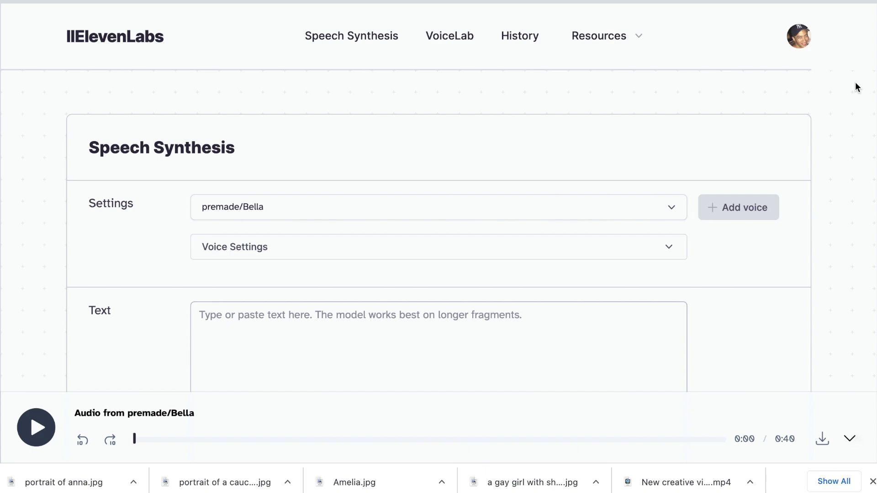
- Review the ElevenLabs voice list and keep premade/Bella as the voice
{"action": "left_click", "coordinate": [671, 211]}
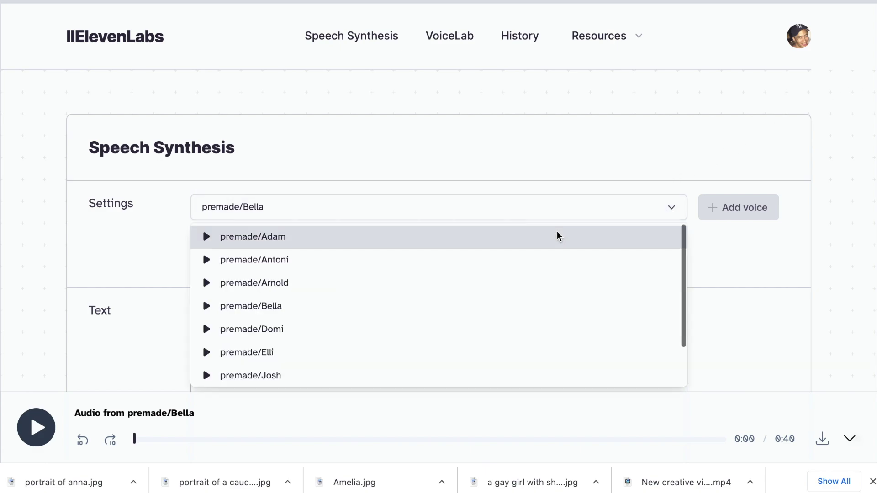
{"action": "scroll", "coordinate": [557, 236], "scroll_direction": "down", "scroll_amount": 2}
{"action": "scroll", "coordinate": [557, 236], "scroll_direction": "up", "scroll_amount": 2}
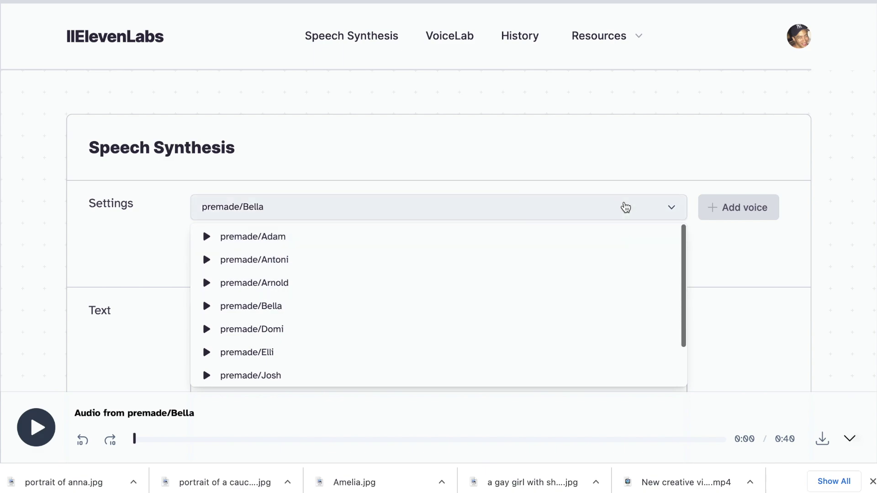
{"action": "left_click", "coordinate": [672, 210]}
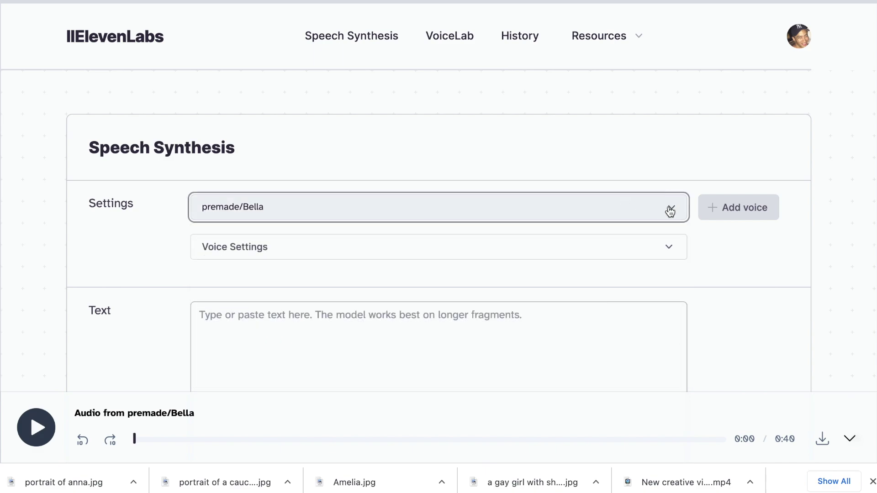
{"action": "scroll", "coordinate": [552, 305], "scroll_direction": "down", "scroll_amount": 2}
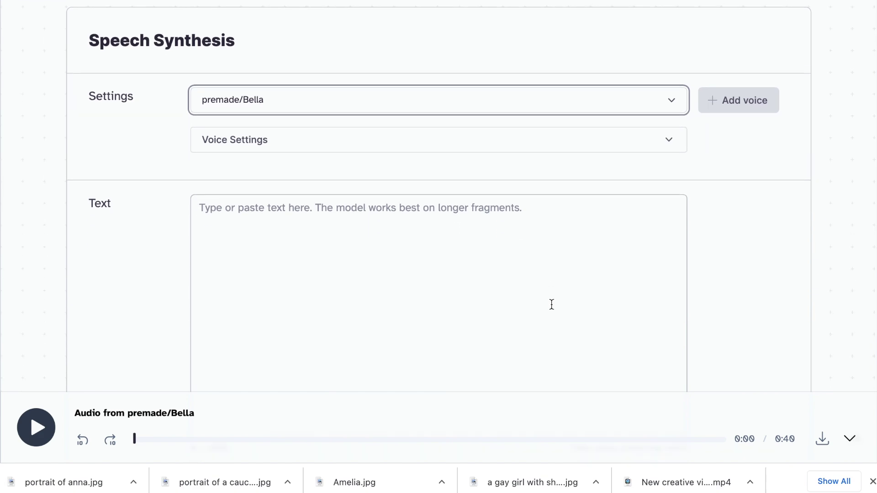
- Paste the ChatGPT avatar script into the Text box and generate the speech
{"action": "left_click", "coordinate": [401, 213]}
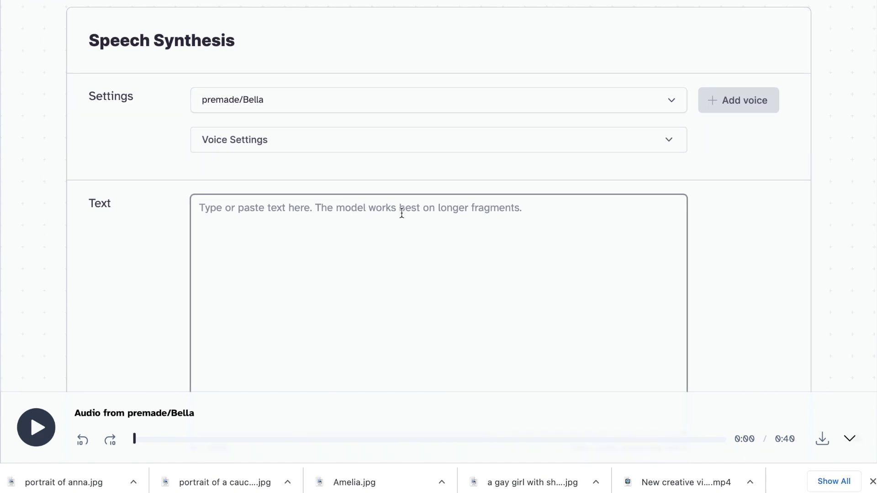
{"action": "right_click", "coordinate": [401, 214]}
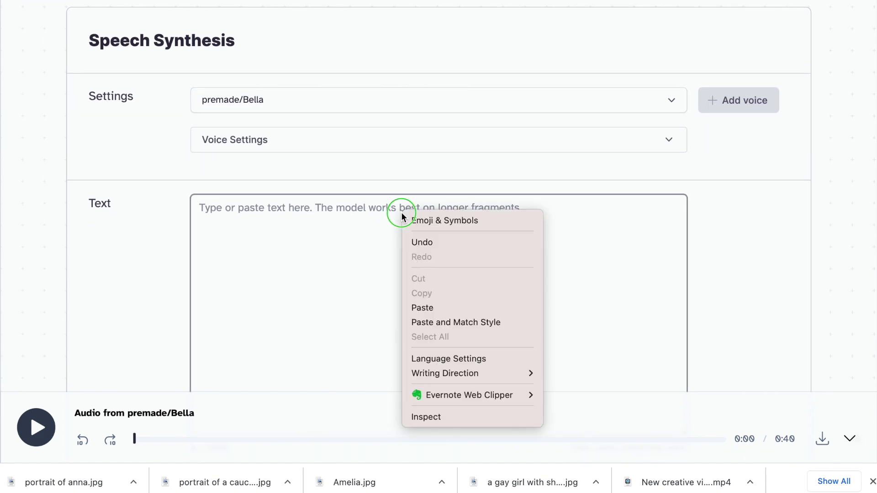
{"action": "left_click", "coordinate": [446, 307]}
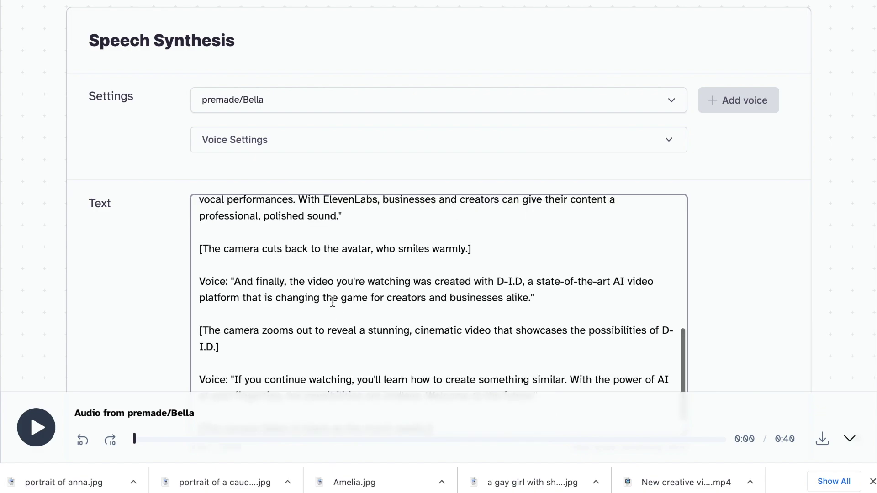
{"action": "scroll", "coordinate": [332, 302], "scroll_direction": "down", "scroll_amount": 1}
{"action": "scroll", "coordinate": [333, 301], "scroll_direction": "down", "scroll_amount": 3}
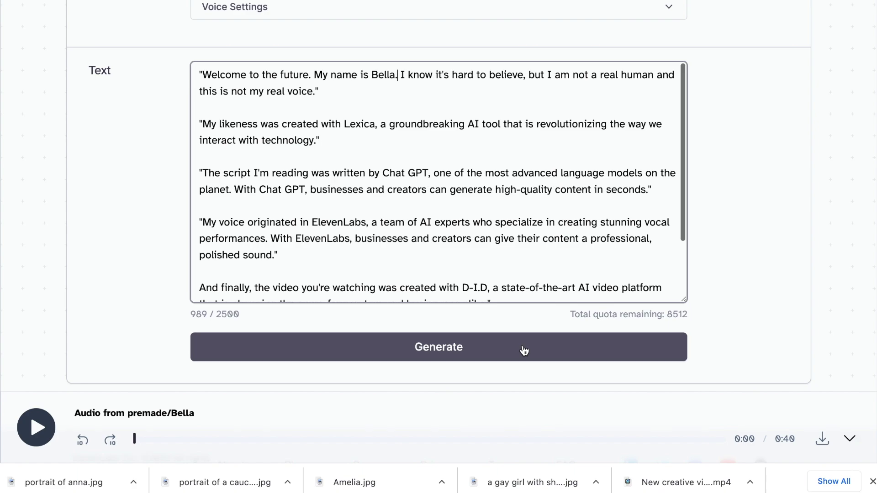
{"action": "left_click", "coordinate": [524, 350]}
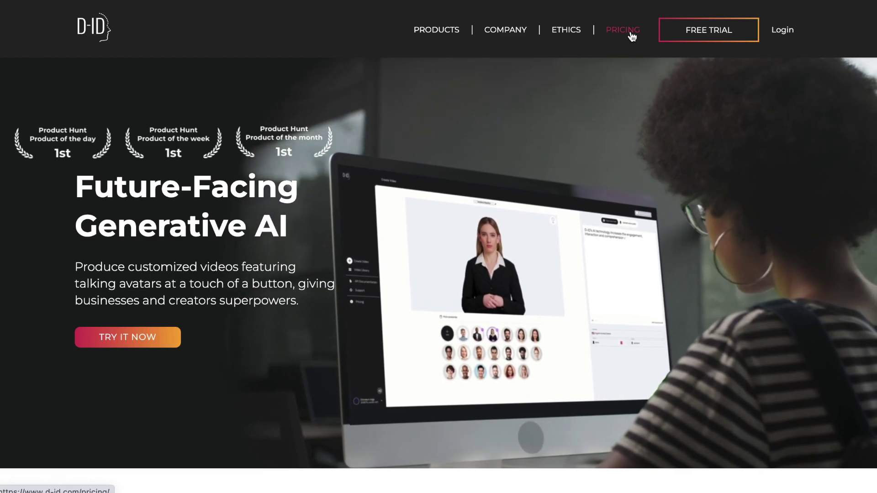
- Compare D-ID's pricing plans and select the free Trial plan
{"action": "left_click", "coordinate": [632, 34]}
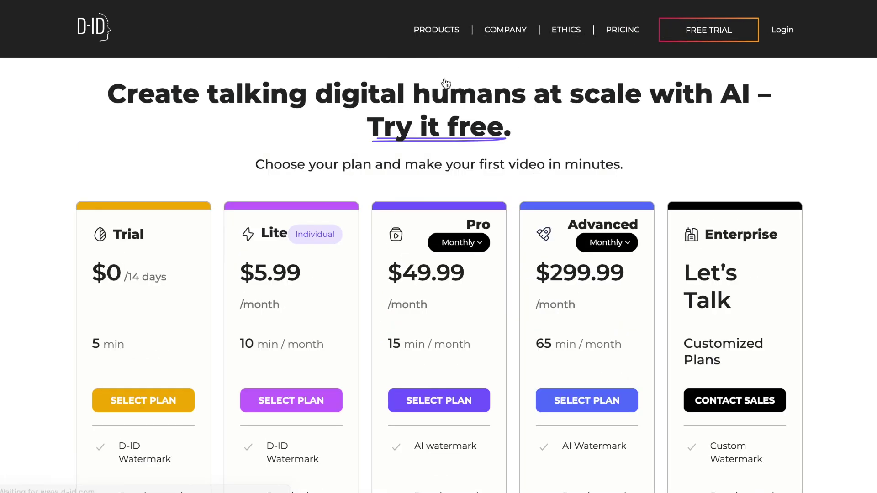
{"action": "scroll", "coordinate": [43, 191], "scroll_direction": "down", "scroll_amount": 15}
{"action": "scroll", "coordinate": [43, 191], "scroll_direction": "up", "scroll_amount": 5}
{"action": "scroll", "coordinate": [43, 192], "scroll_direction": "up", "scroll_amount": 5}
{"action": "scroll", "coordinate": [43, 192], "scroll_direction": "up", "scroll_amount": 3}
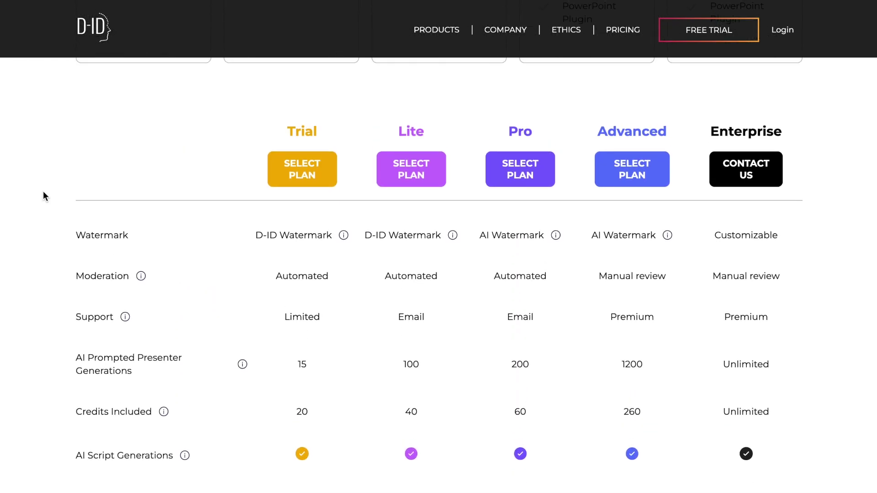
{"action": "scroll", "coordinate": [43, 191], "scroll_direction": "up", "scroll_amount": 10}
{"action": "left_click", "coordinate": [160, 258]}
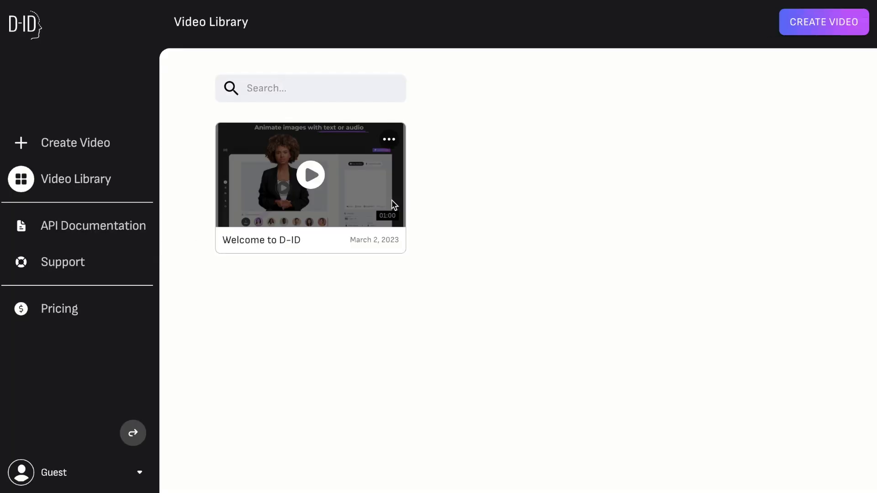
- Start a new D-ID video and sign in through the account options
{"action": "left_click", "coordinate": [803, 27]}
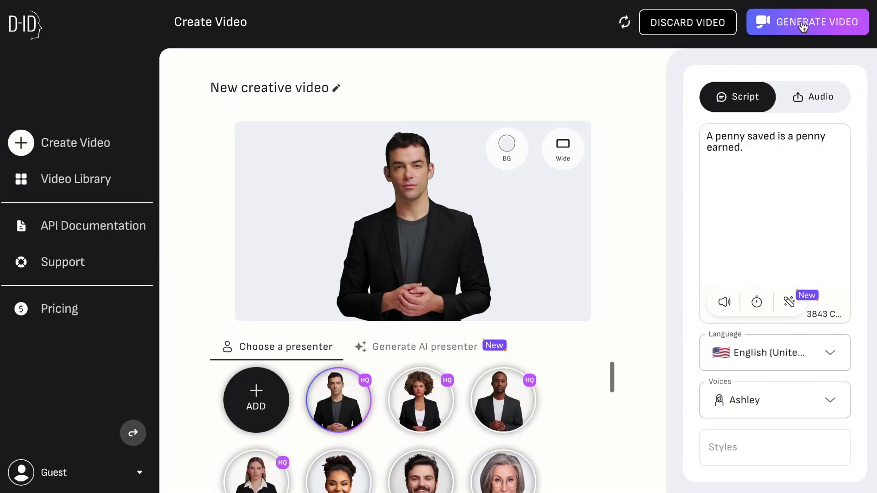
{"action": "left_click", "coordinate": [139, 475]}
{"action": "left_click", "coordinate": [105, 435]}
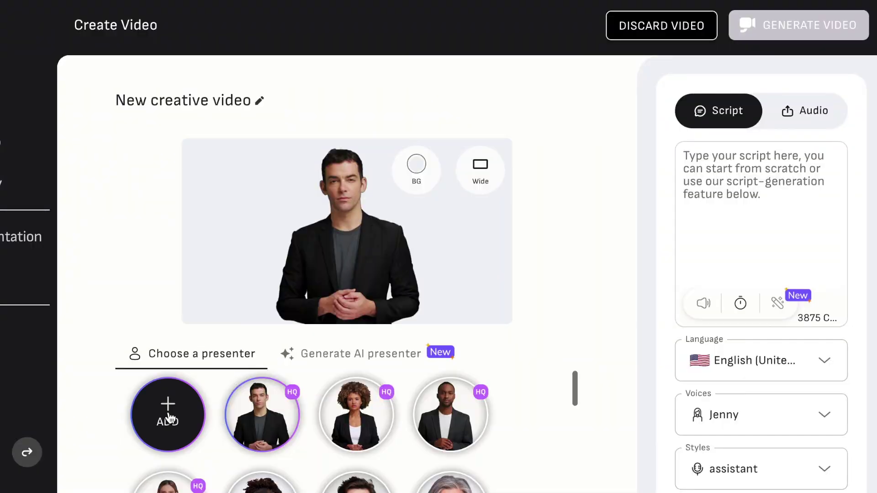
- Upload 'a gay girl with short blond hair (1).jpg' from Downloads as the presenter
{"action": "left_click", "coordinate": [167, 418]}
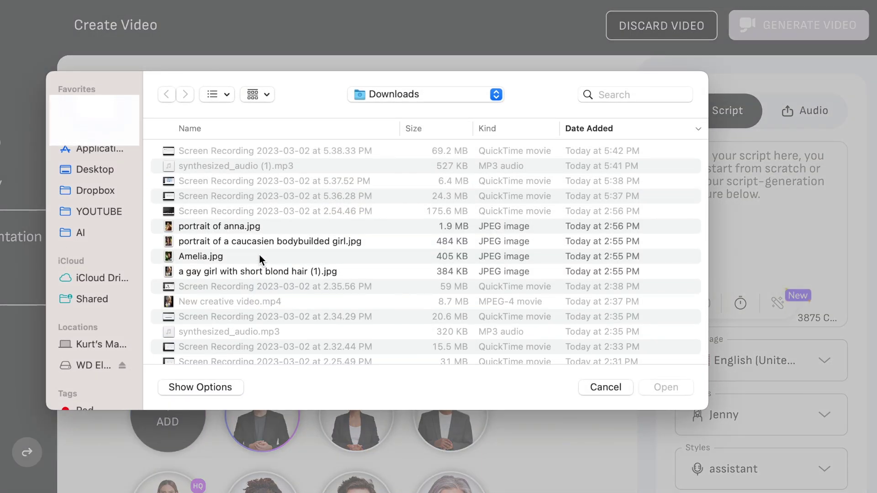
{"action": "scroll", "coordinate": [259, 254], "scroll_direction": "down", "scroll_amount": 2}
{"action": "left_click", "coordinate": [256, 243]}
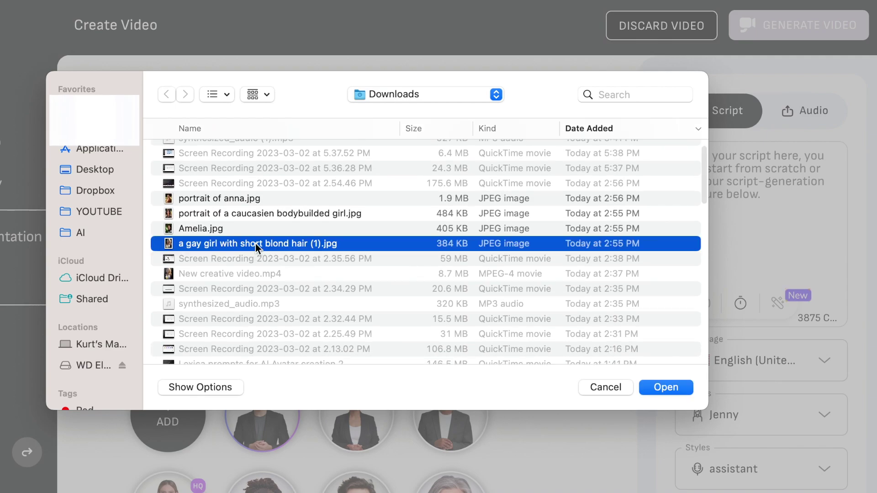
{"action": "key", "text": "space"}
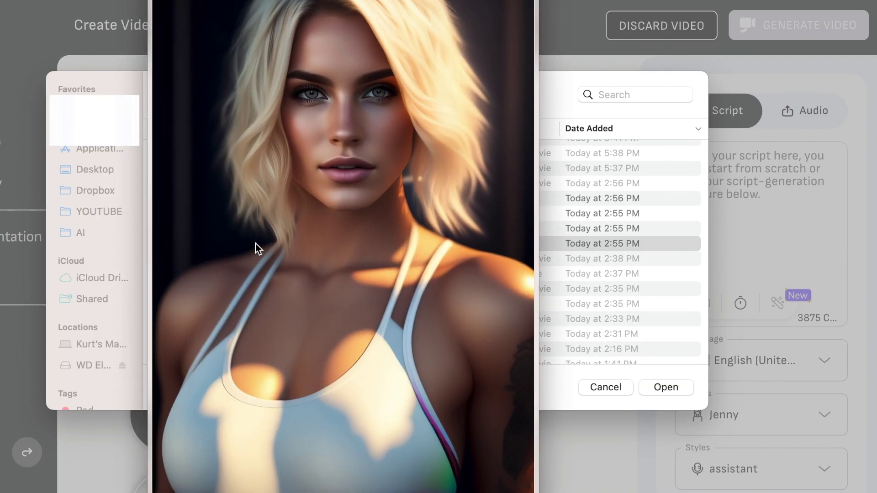
{"action": "key", "text": "space"}
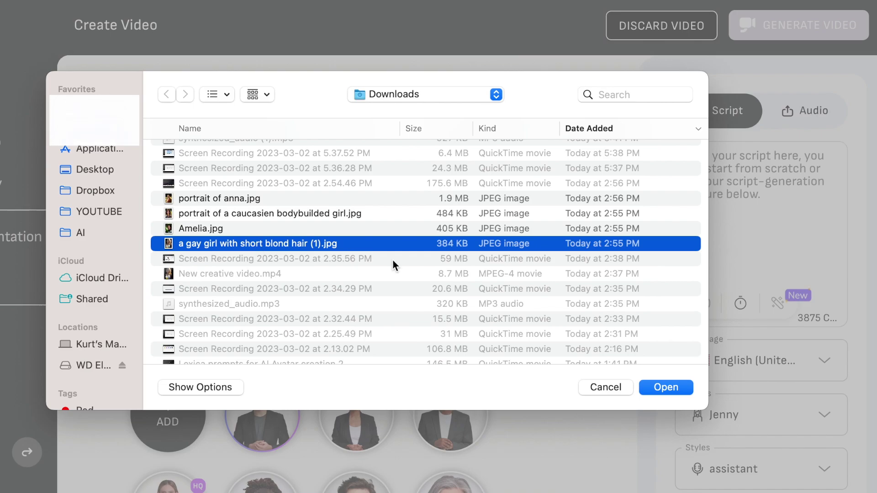
{"action": "left_click", "coordinate": [658, 386]}
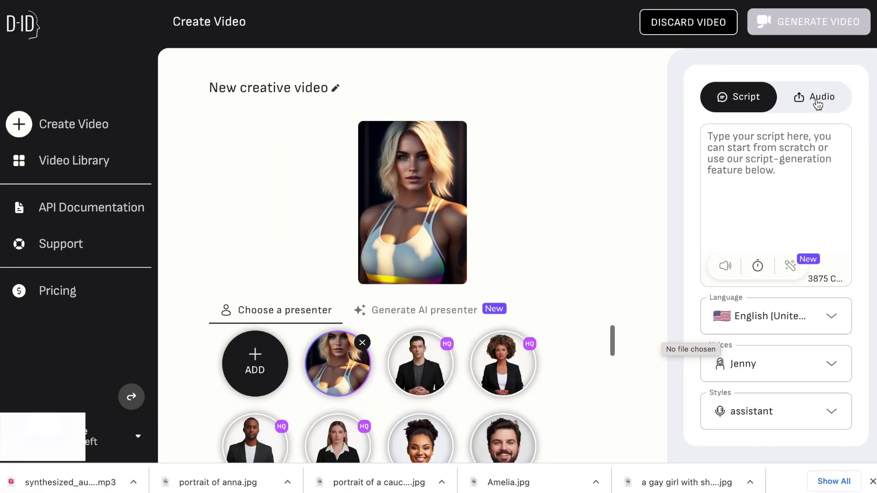
- Upload synthesized_audio (1).mp3 as the video's voice, then play and pause it to check
{"action": "left_click", "coordinate": [818, 103]}
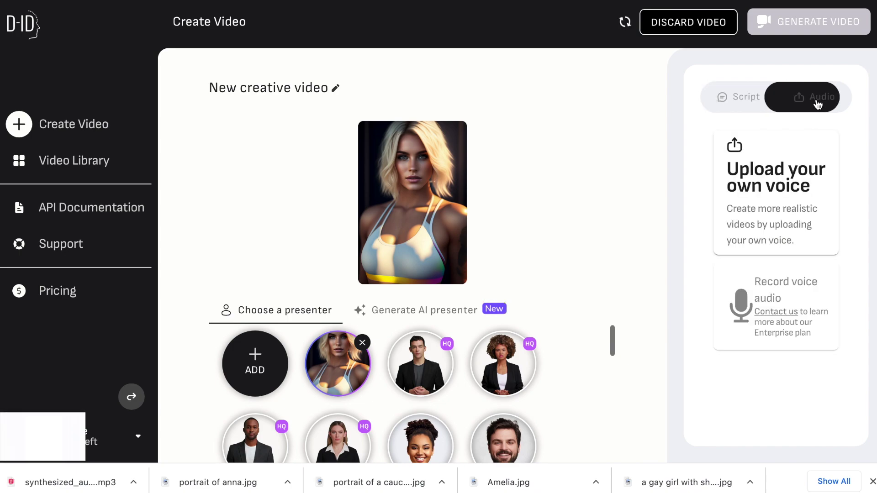
{"action": "left_click", "coordinate": [771, 179]}
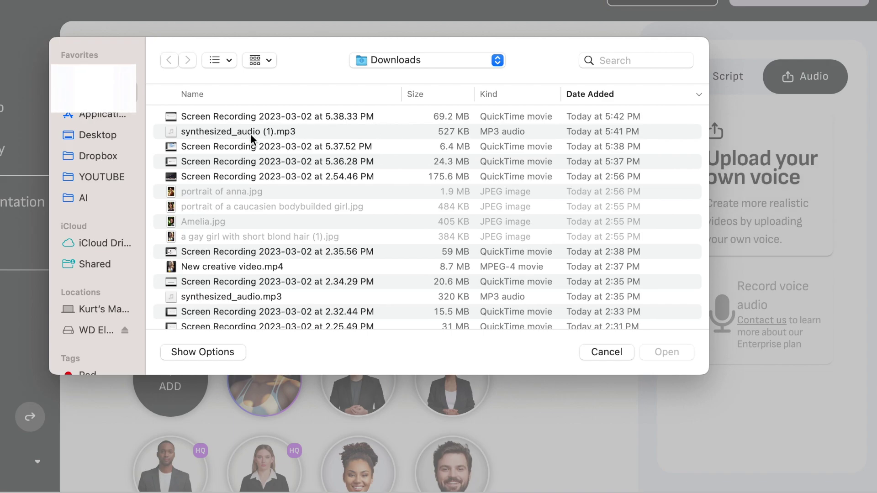
{"action": "double_click", "coordinate": [249, 132]}
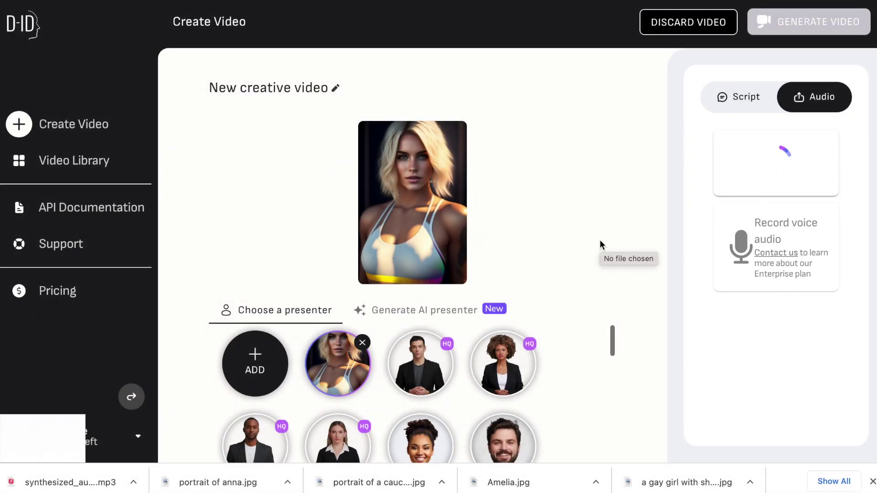
{"action": "left_click", "coordinate": [799, 258]}
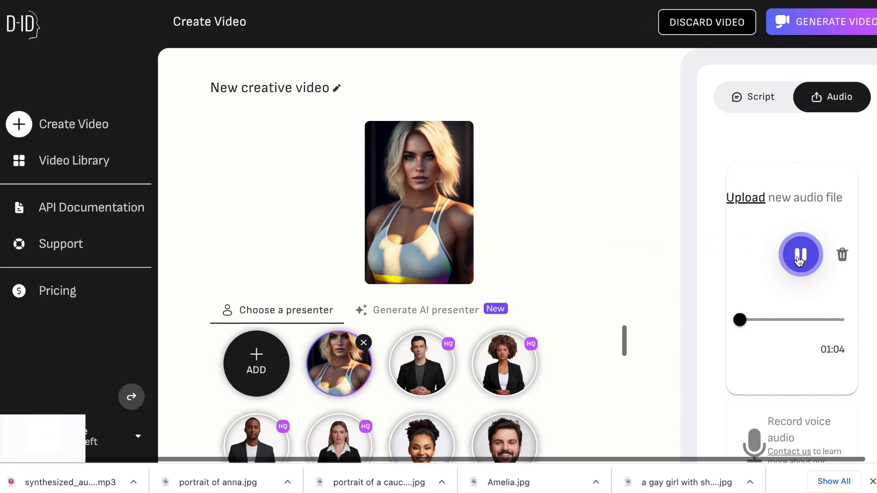
{"action": "left_click", "coordinate": [799, 260]}
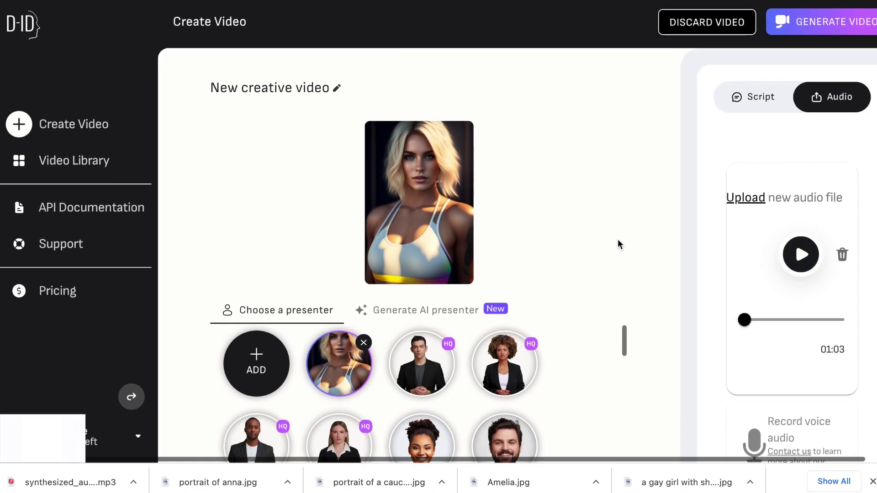
- Generate the 01:05 New creative video for 5 credits and open it from the Video Library
{"action": "left_click", "coordinate": [806, 28]}
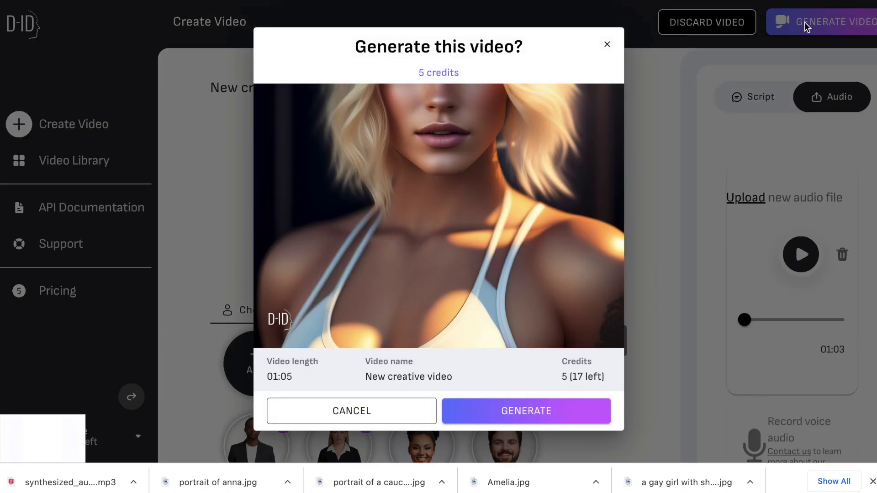
{"action": "left_click", "coordinate": [546, 414]}
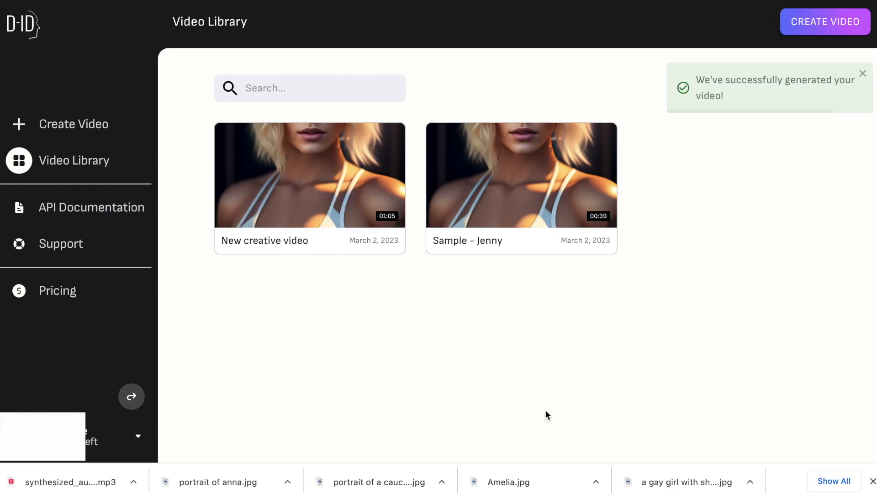
{"action": "mouse_move", "coordinate": [331, 205]}
{"action": "left_click", "coordinate": [311, 176]}
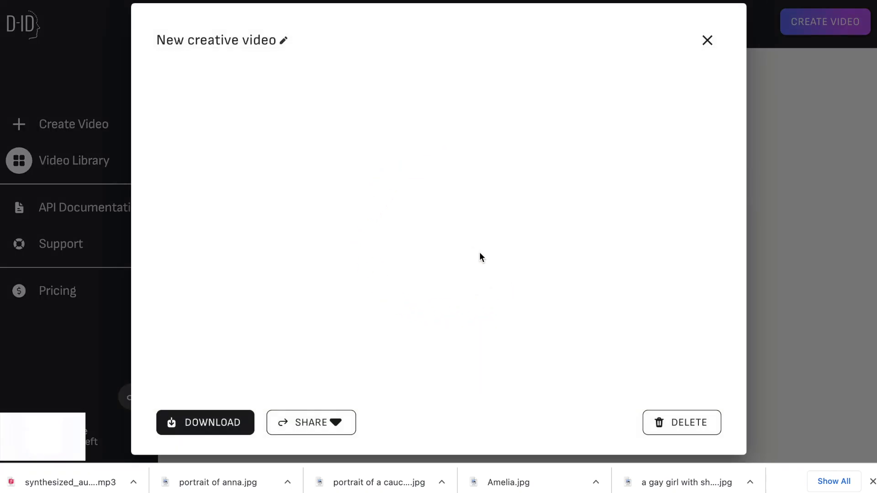